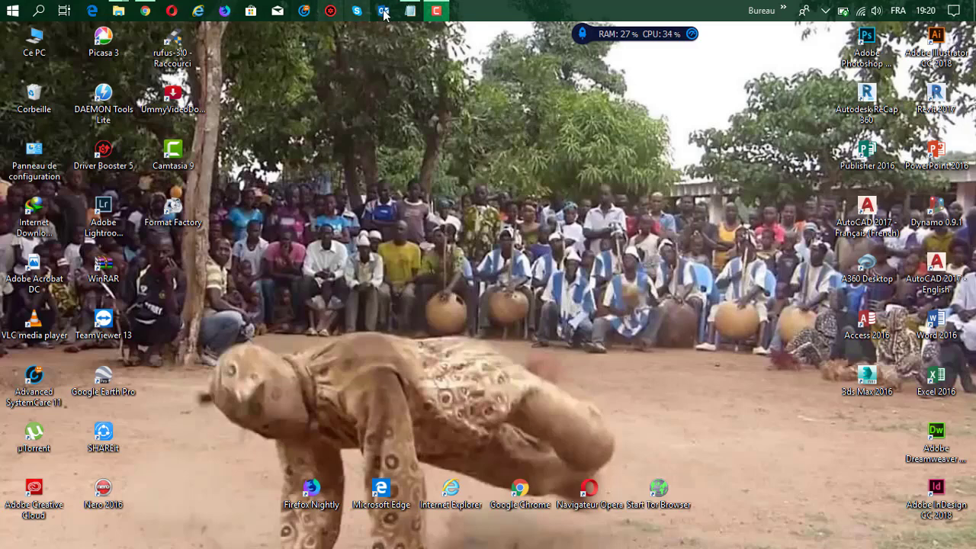
- View the note holding the Creative Cloud link, minimise it and dismiss the Internet Download Manager message
{"action": "left_click", "coordinate": [408, 10]}
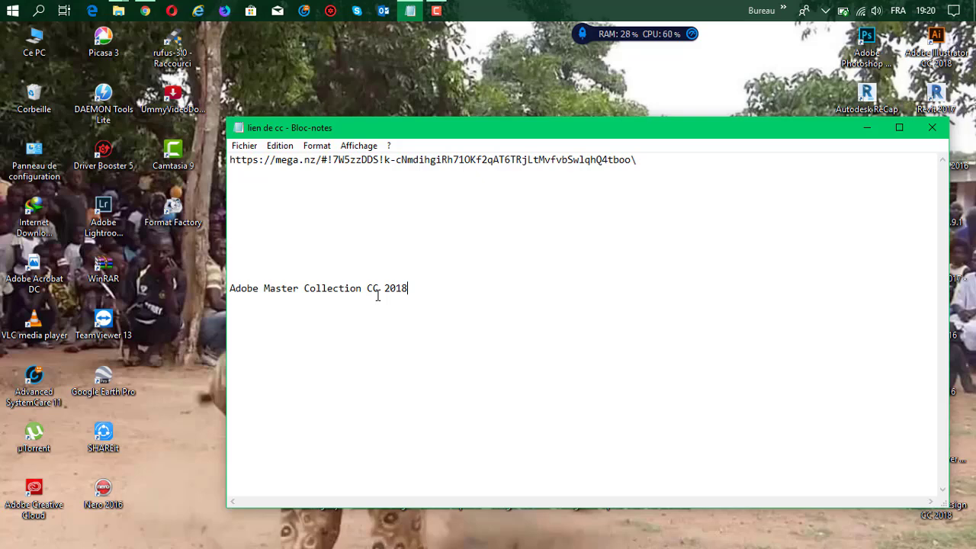
{"action": "left_click", "coordinate": [869, 128]}
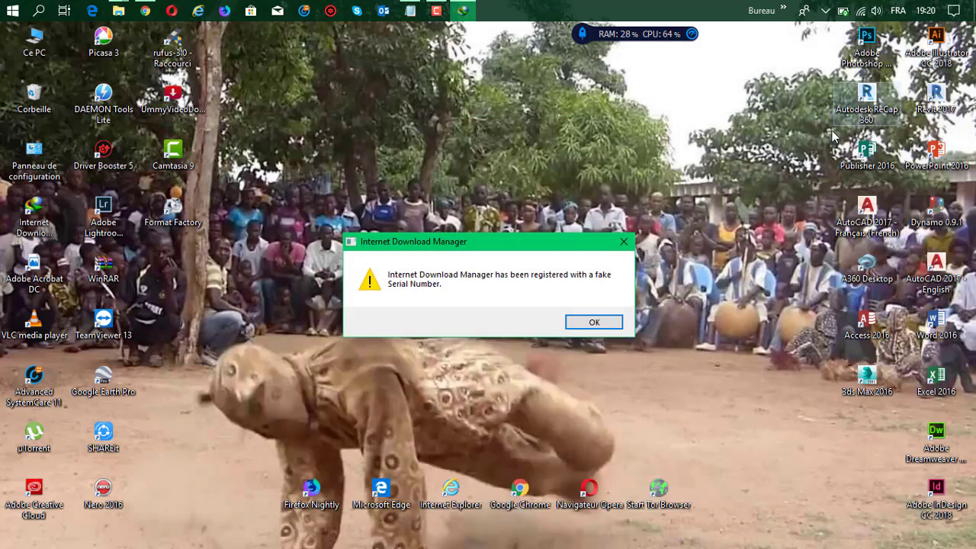
{"action": "key", "text": "Return"}
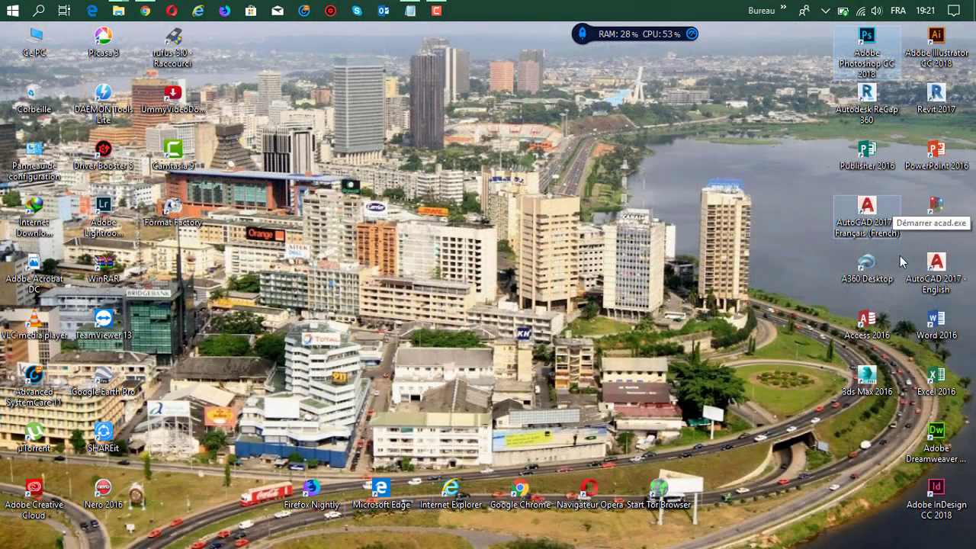
{"action": "left_click", "coordinate": [940, 449]}
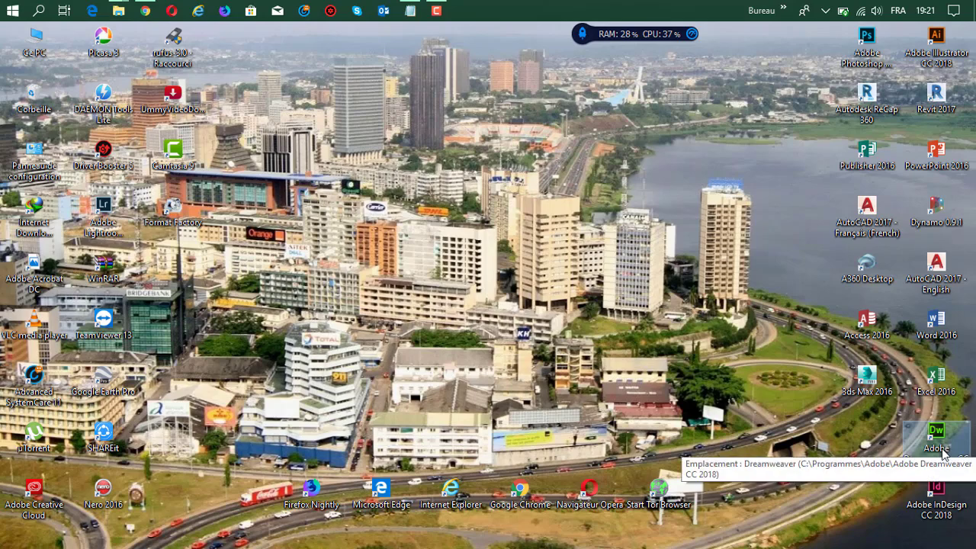
{"action": "left_click", "coordinate": [943, 503]}
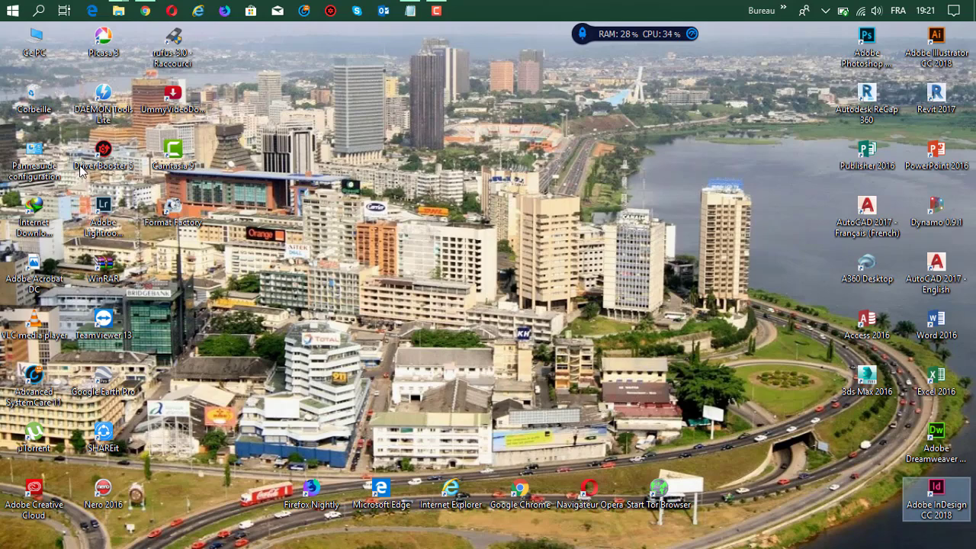
{"action": "left_click", "coordinate": [95, 232]}
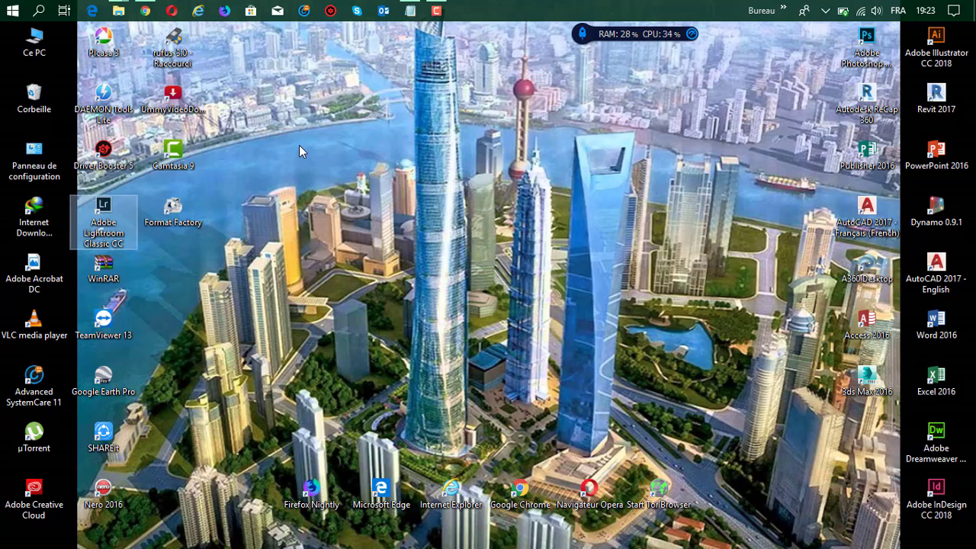
- Copy the full MEGA download link from the "lien de cc" note
{"action": "left_click", "coordinate": [409, 21]}
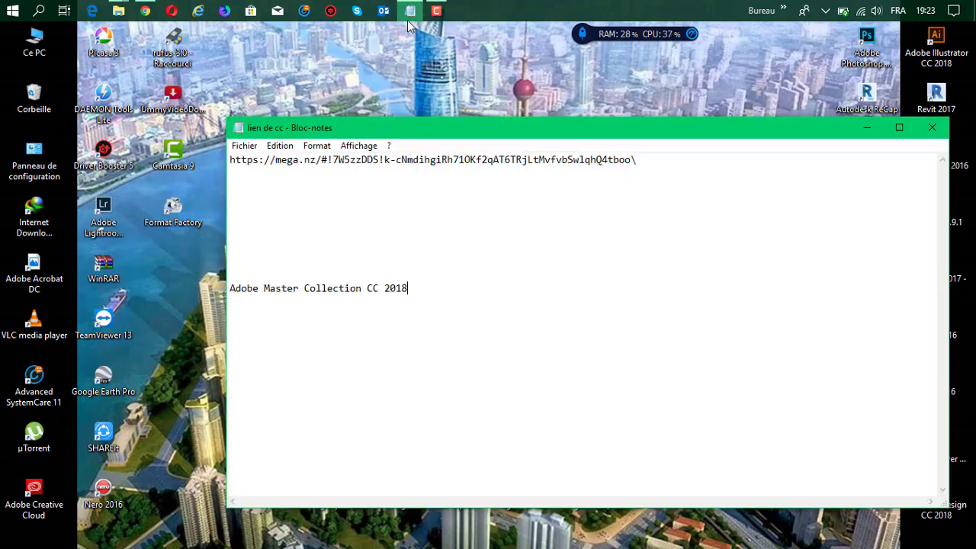
{"action": "left_click_drag", "start_coordinate": [649, 160], "coordinate": [221, 141]}
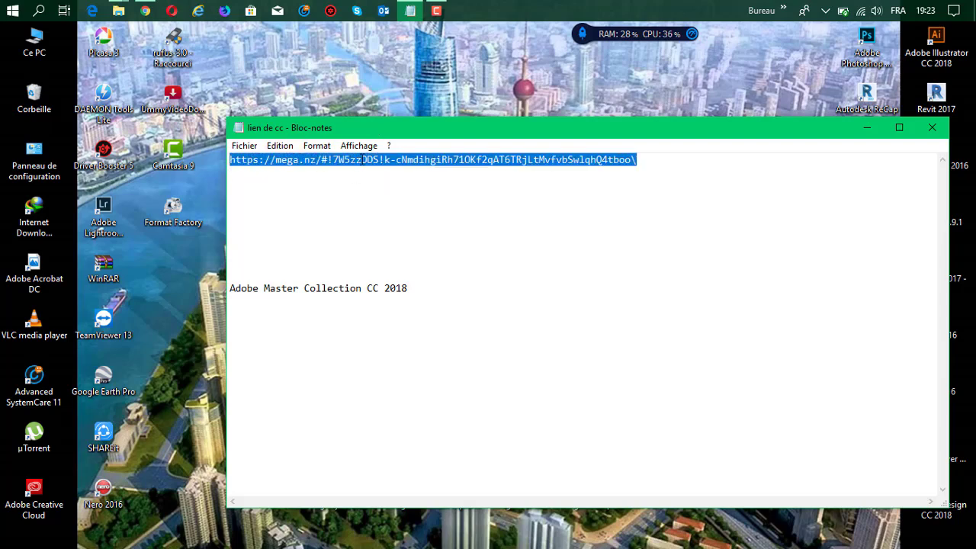
{"action": "right_click", "coordinate": [362, 160]}
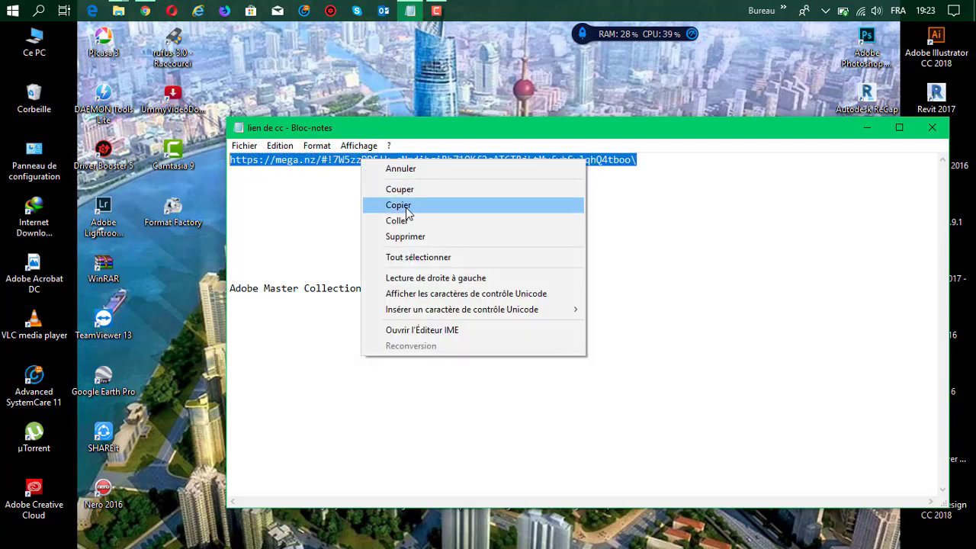
{"action": "left_click", "coordinate": [406, 207]}
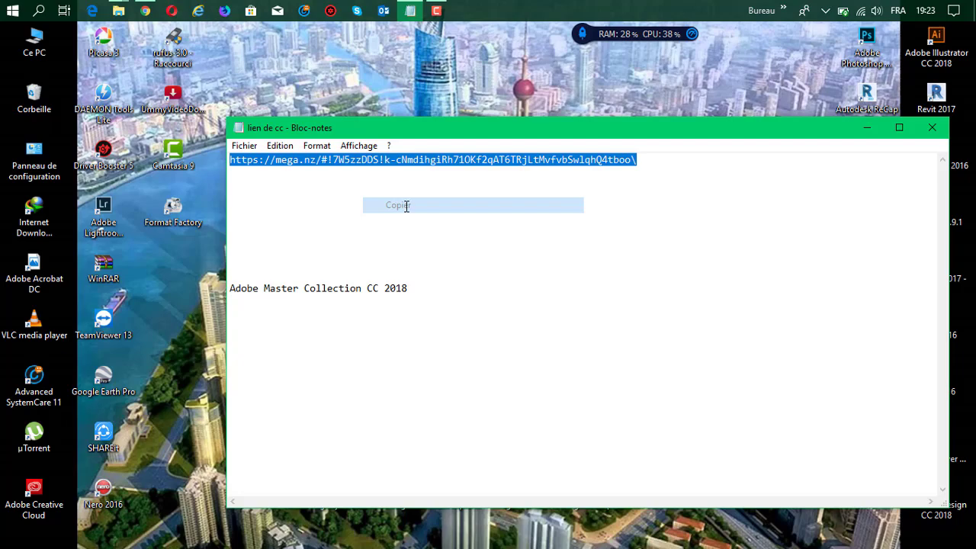
- Switch to Chrome and load the copied MEGA link in a new tab
{"action": "left_click", "coordinate": [148, 13]}
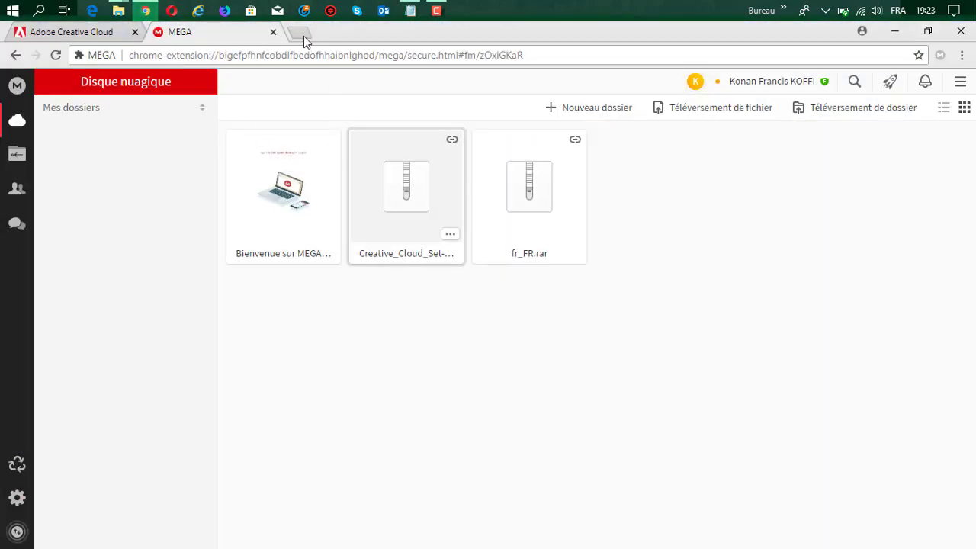
{"action": "left_click", "coordinate": [302, 34]}
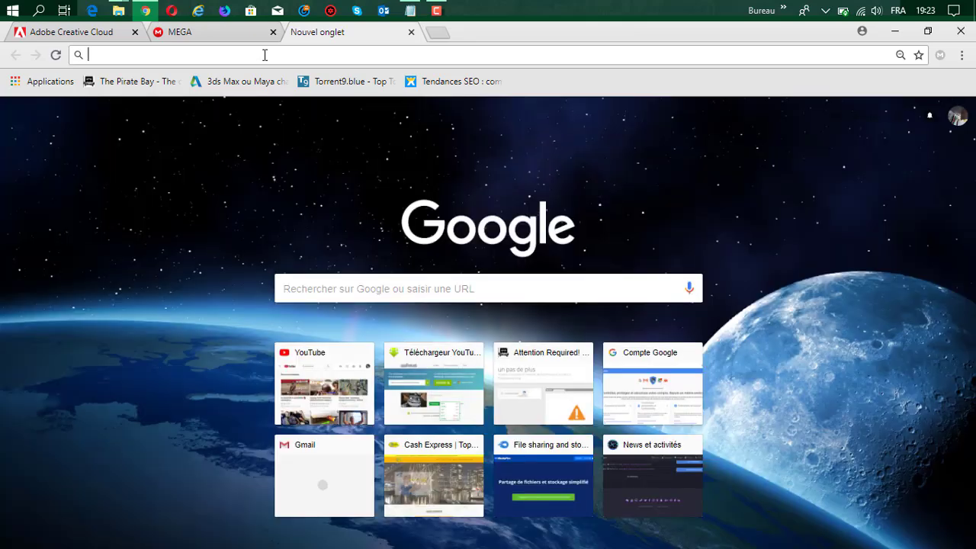
{"action": "key", "text": "ctrl+v"}
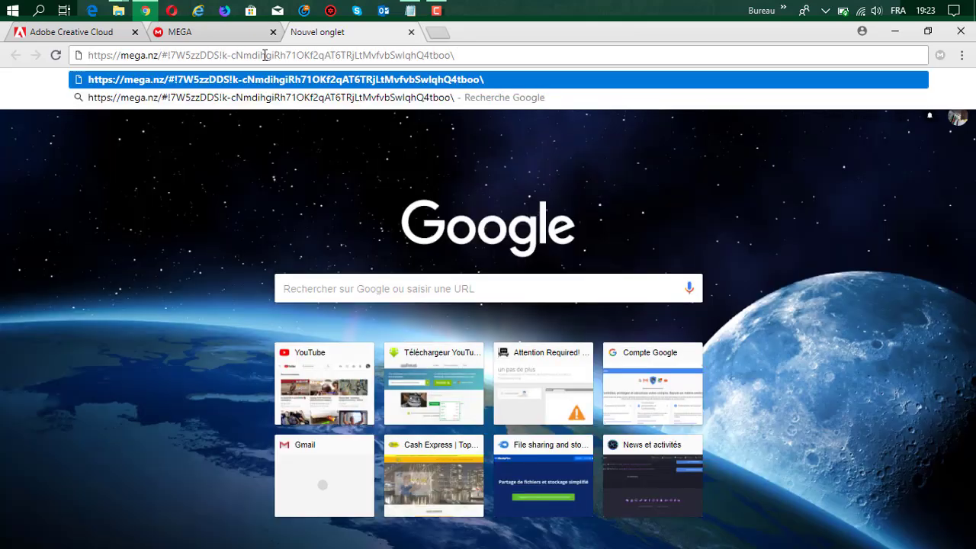
{"action": "key", "text": "Return"}
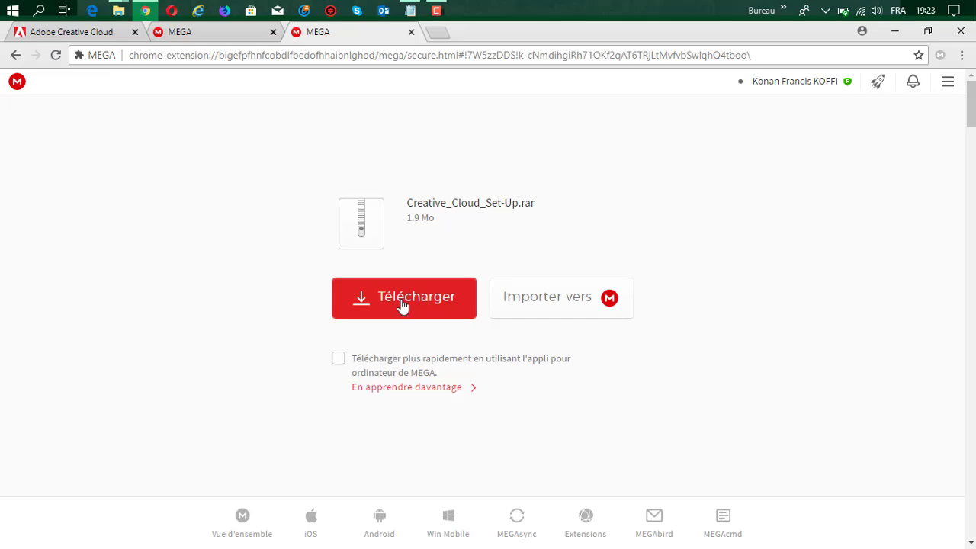
- Switch to File Explorer and open the Compressed folder inside Téléchargements
{"action": "left_click", "coordinate": [115, 13]}
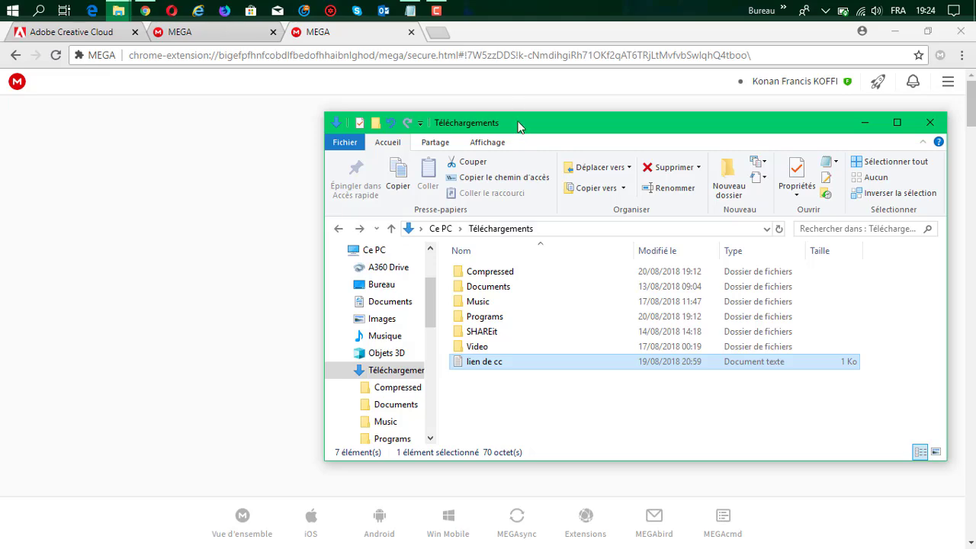
{"action": "left_click_drag", "start_coordinate": [523, 128], "coordinate": [467, 181]}
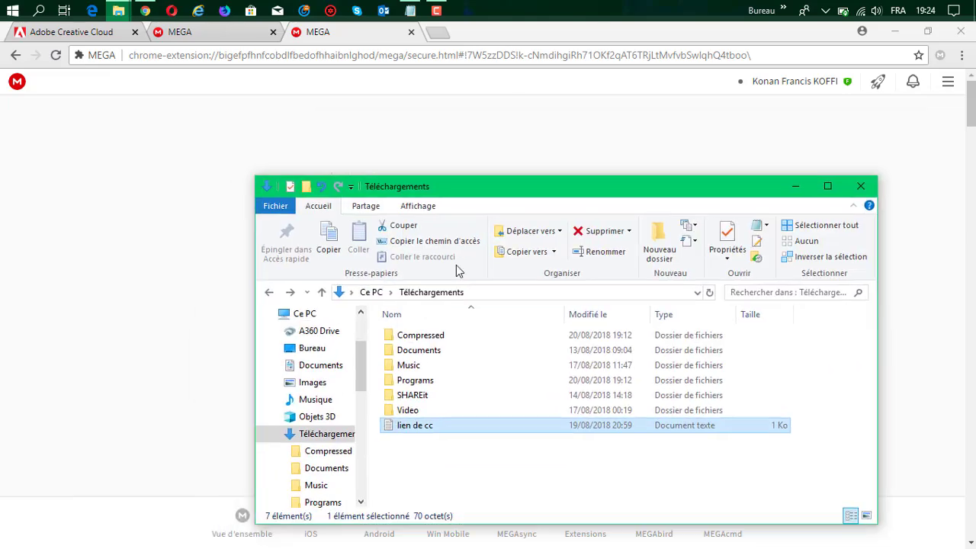
{"action": "left_click", "coordinate": [440, 338]}
{"action": "double_click", "coordinate": [440, 337]}
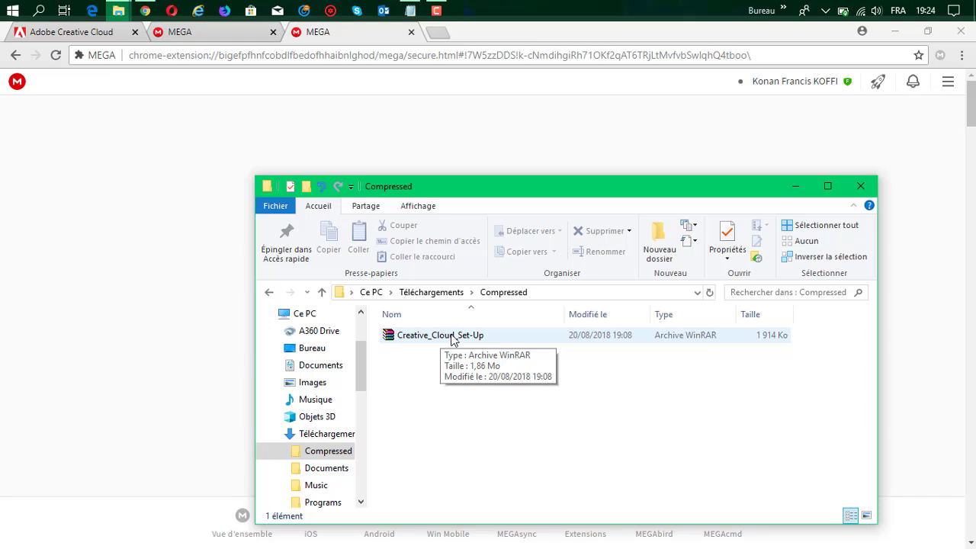
- Extract the Creative_Cloud_Set-Up archive with WinRAR into a folder of the same name, and select the installer inside it
{"action": "left_click", "coordinate": [451, 337]}
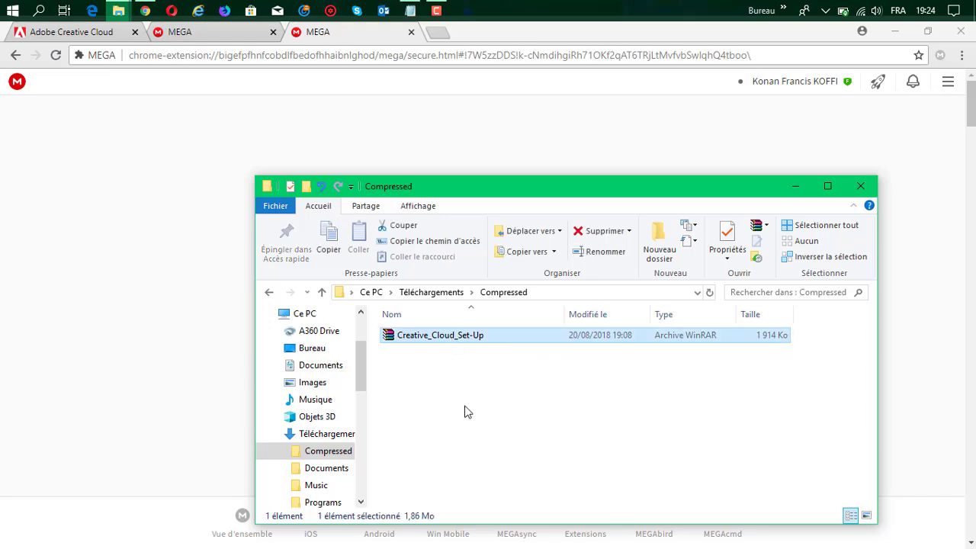
{"action": "right_click", "coordinate": [468, 335]}
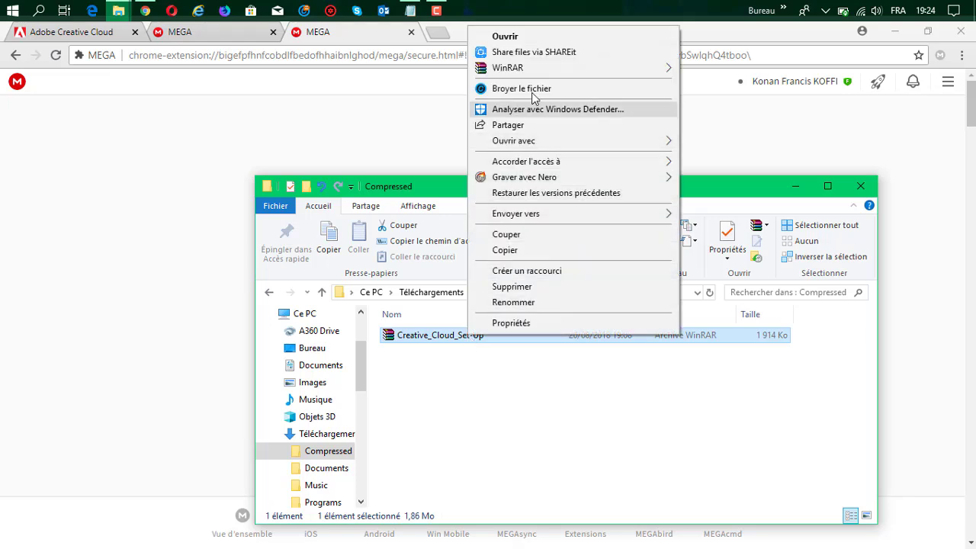
{"action": "mouse_move", "coordinate": [644, 70]}
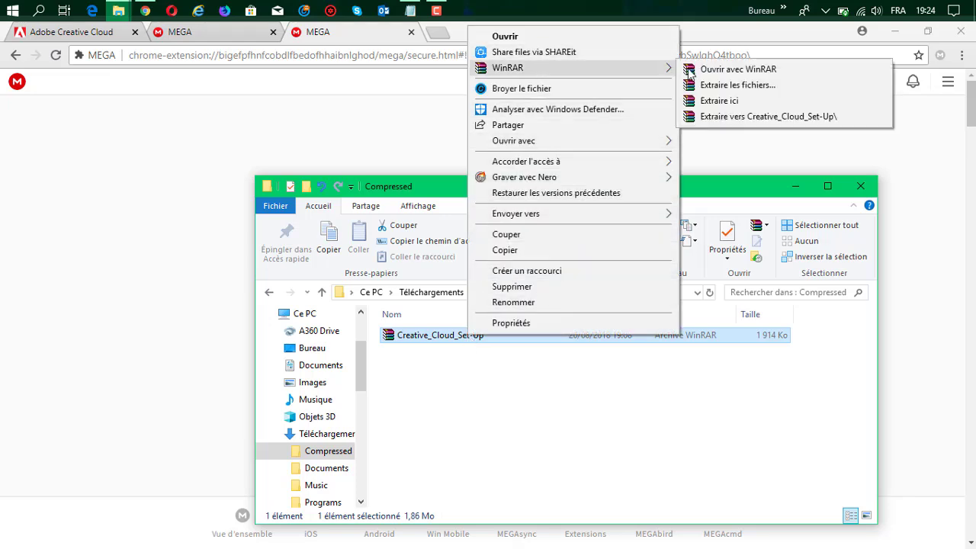
{"action": "left_click", "coordinate": [732, 117]}
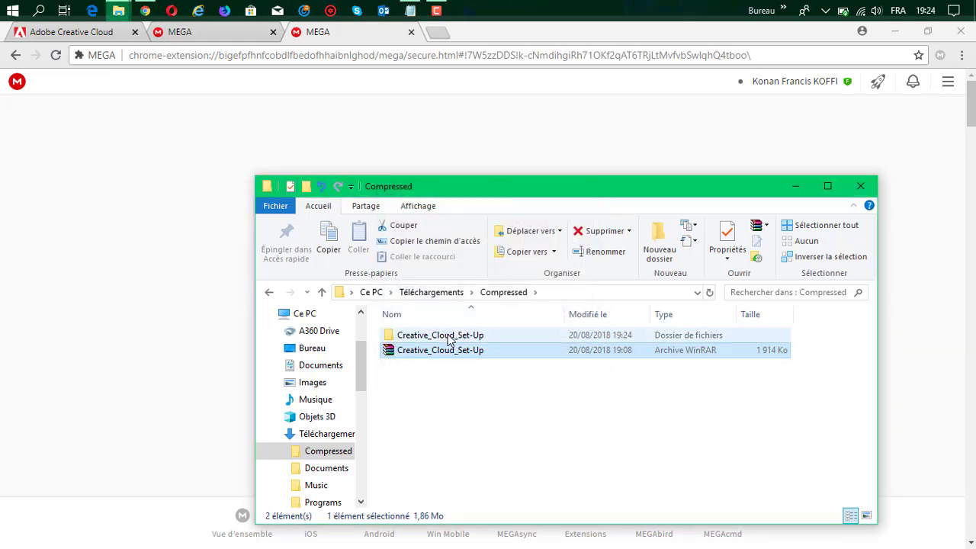
{"action": "double_click", "coordinate": [447, 336]}
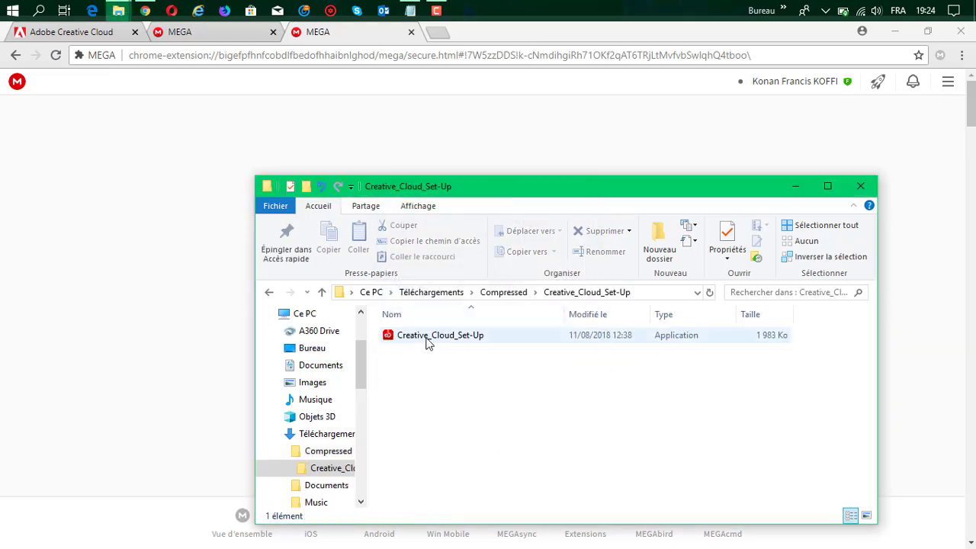
{"action": "left_click", "coordinate": [430, 337]}
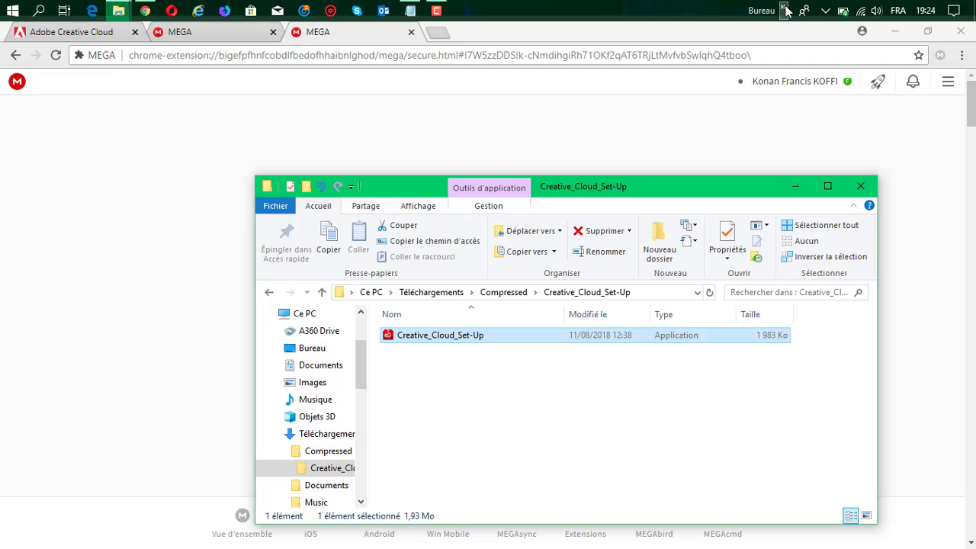
- Minimise Chrome, open the Adobe Creative Cloud desktop app, look through its list of available apps and minimise it
{"action": "left_click", "coordinate": [883, 31]}
{"action": "left_click", "coordinate": [895, 32]}
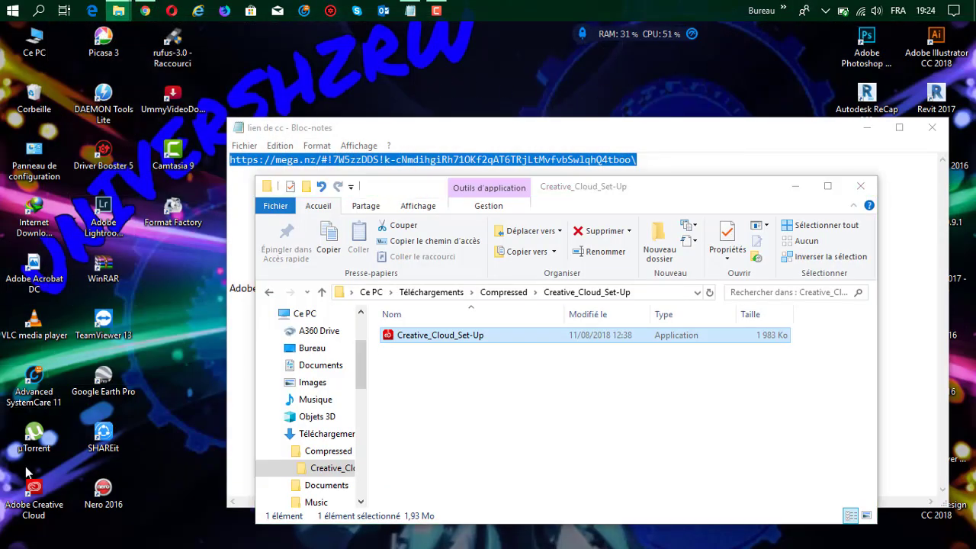
{"action": "double_click", "coordinate": [33, 495]}
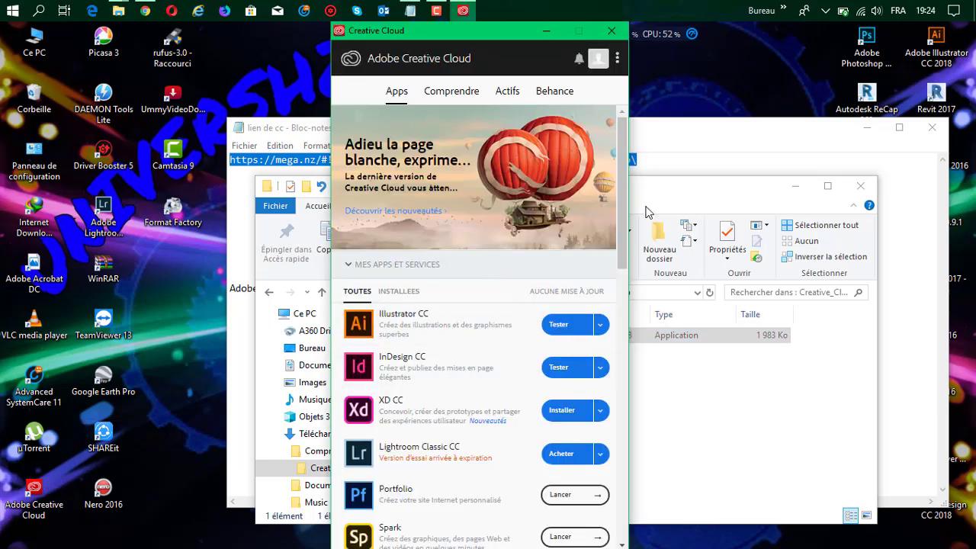
{"action": "left_click_drag", "start_coordinate": [624, 166], "coordinate": [622, 145]}
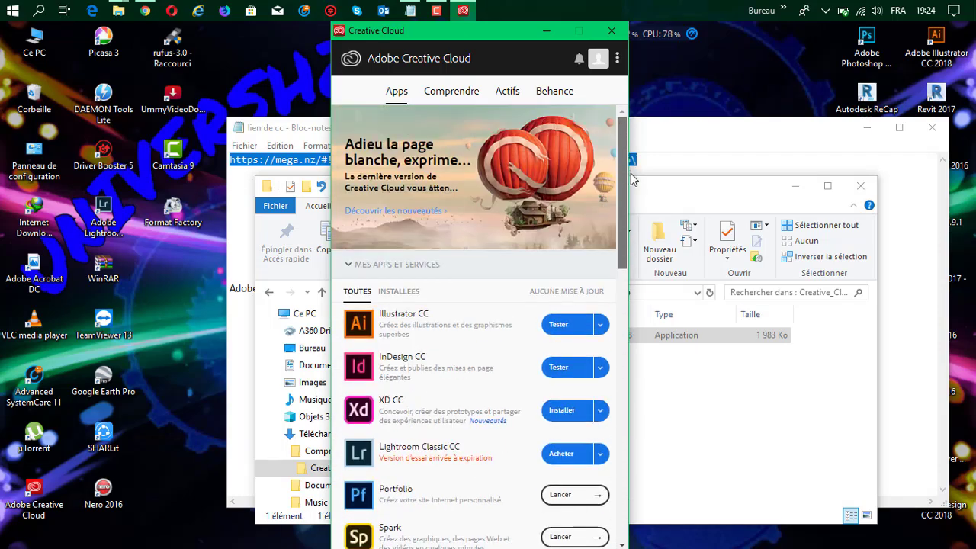
{"action": "left_click_drag", "start_coordinate": [624, 180], "coordinate": [624, 429]}
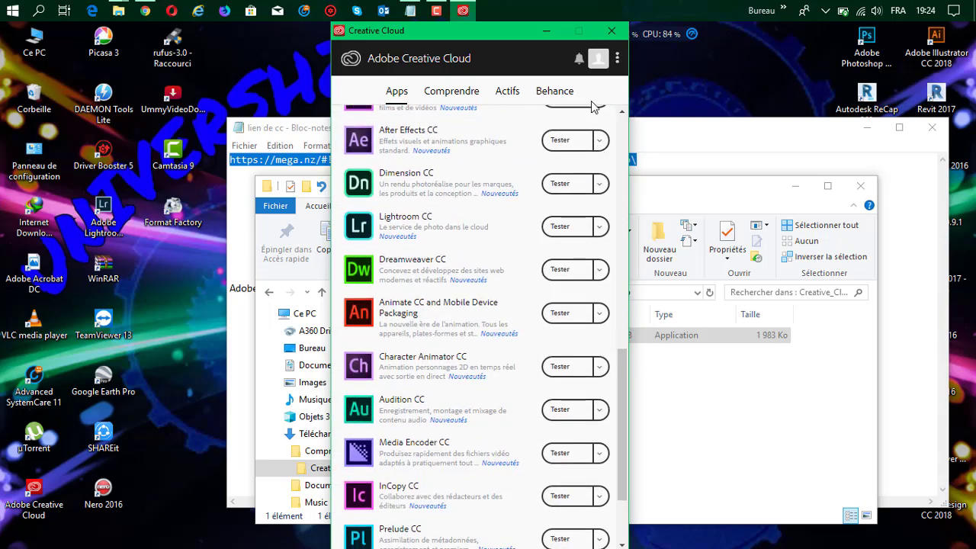
{"action": "left_click", "coordinate": [546, 36]}
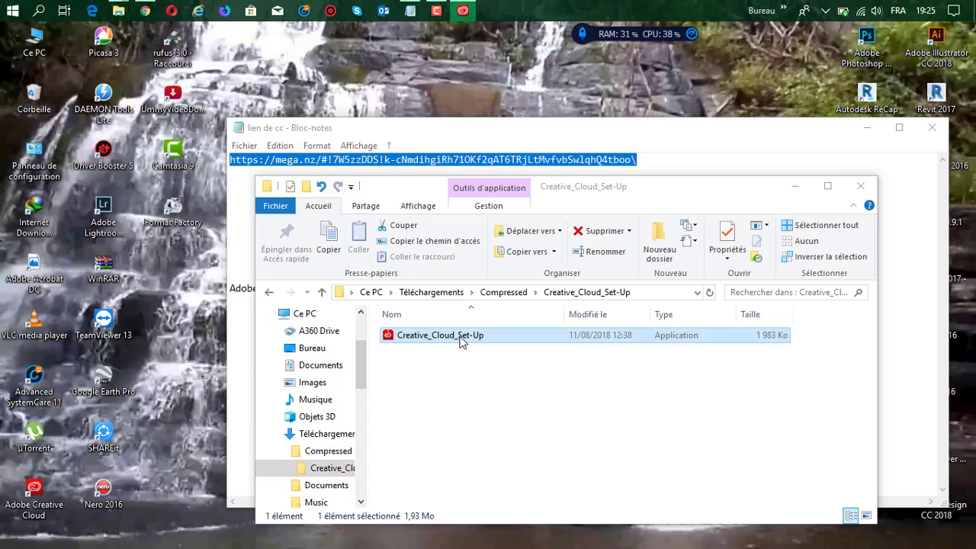
{"action": "left_click", "coordinate": [517, 383]}
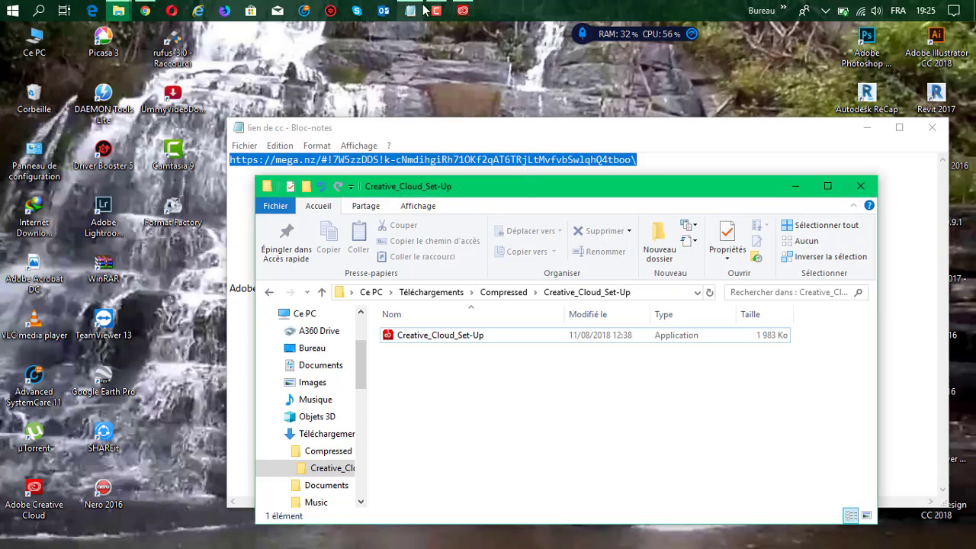
{"action": "mouse_move", "coordinate": [425, 10]}
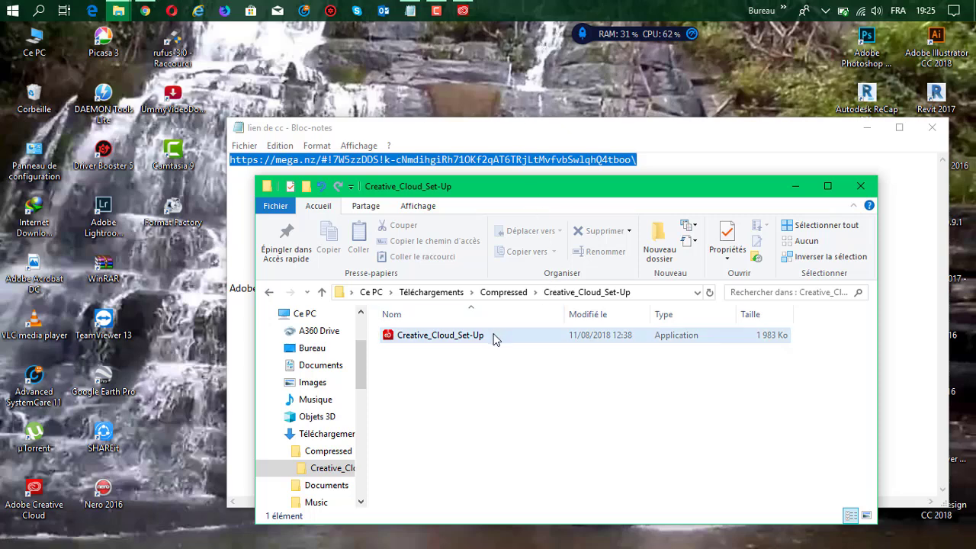
{"action": "mouse_move", "coordinate": [492, 338]}
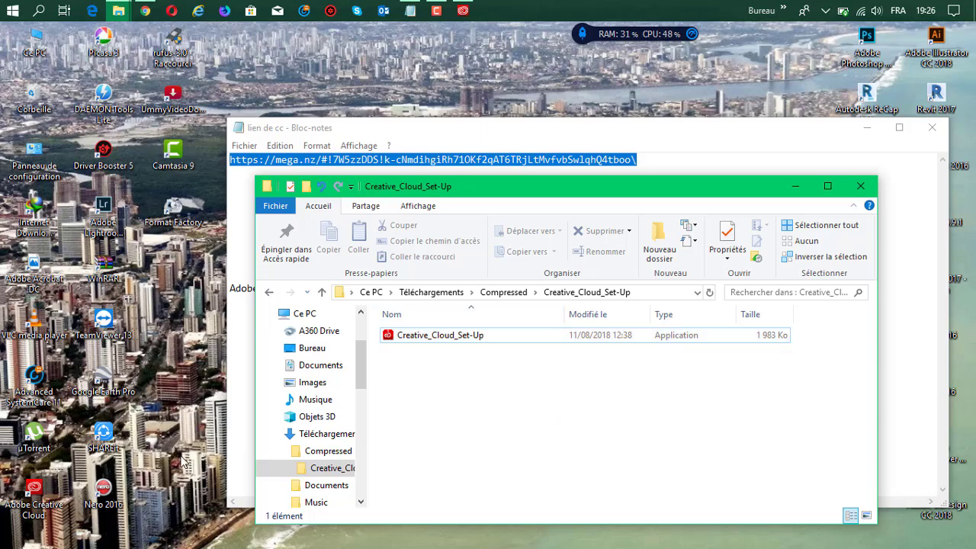
- Reopen Adobe Creative Cloud, view the signed-in account's details and look through the free trial apps
{"action": "double_click", "coordinate": [33, 490]}
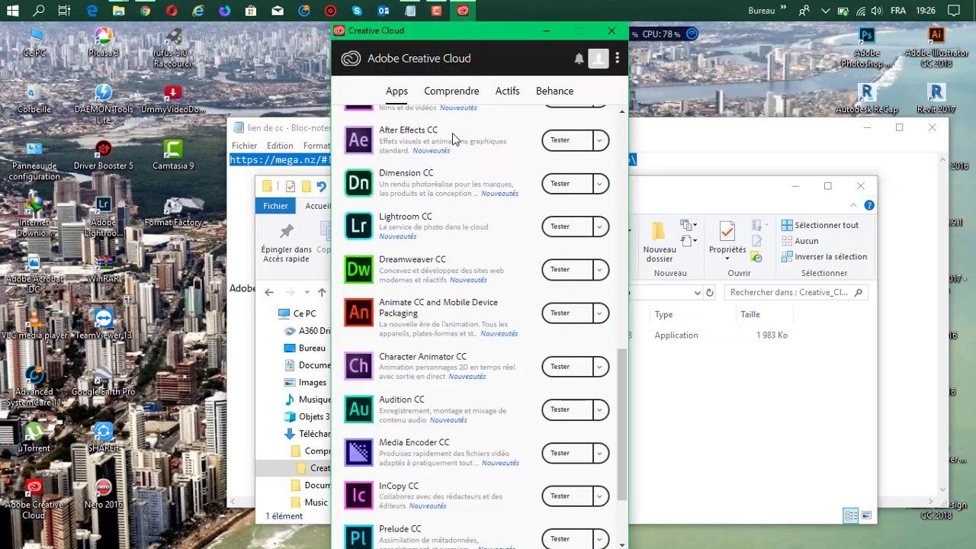
{"action": "left_click", "coordinate": [598, 59]}
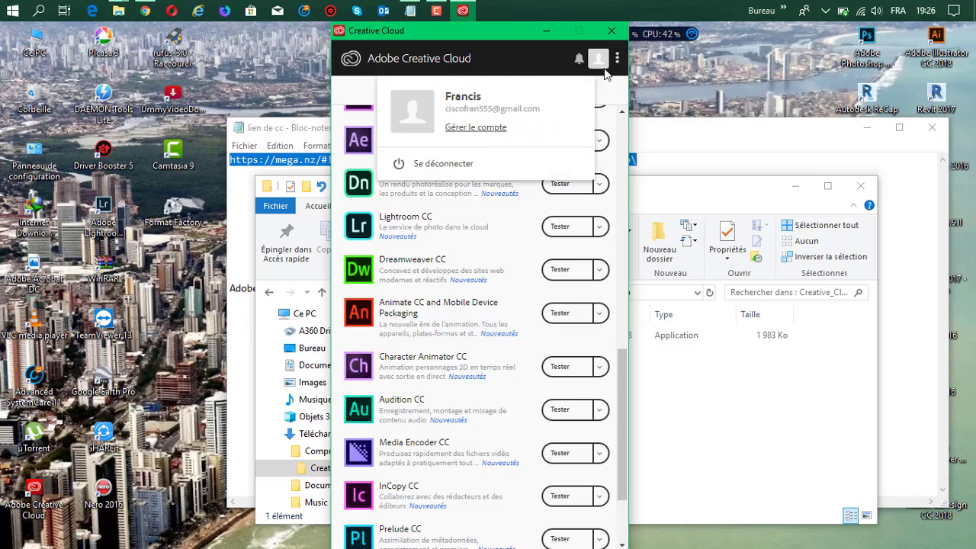
{"action": "left_click", "coordinate": [601, 63]}
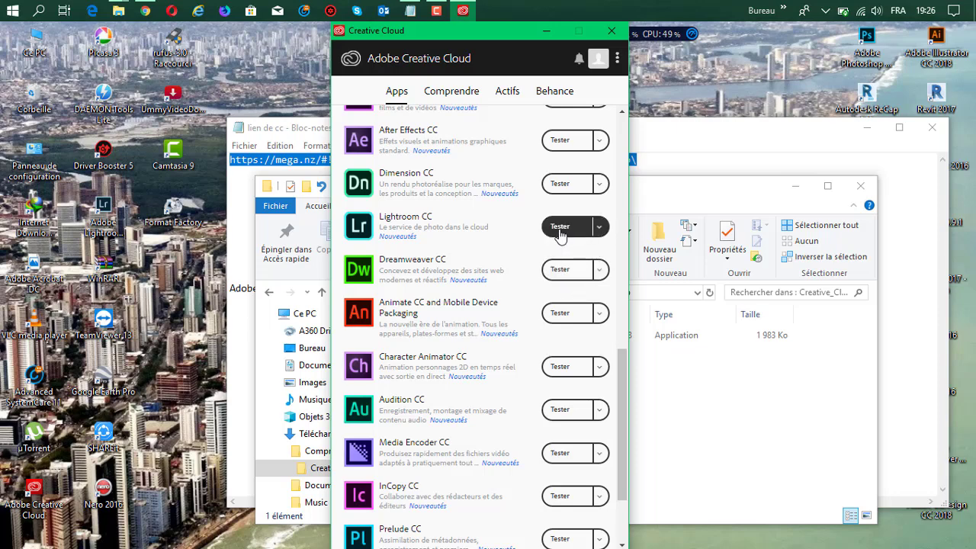
{"action": "scroll", "coordinate": [564, 138], "scroll_direction": "up", "scroll_amount": 3}
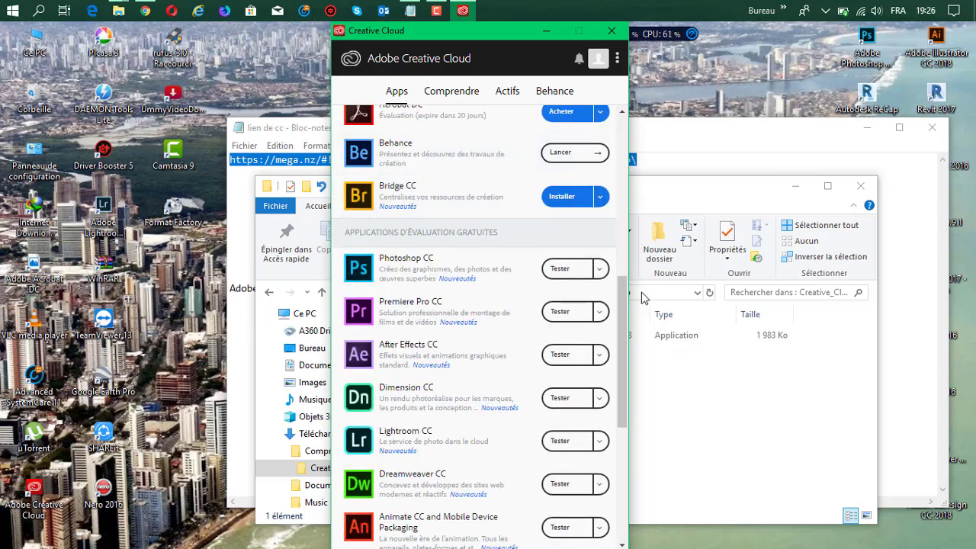
- Search Windows for "adobe" to view the Adobe applications on the computer, and return to the Creative Cloud window
{"action": "scroll", "coordinate": [630, 298], "scroll_direction": "up", "scroll_amount": 5}
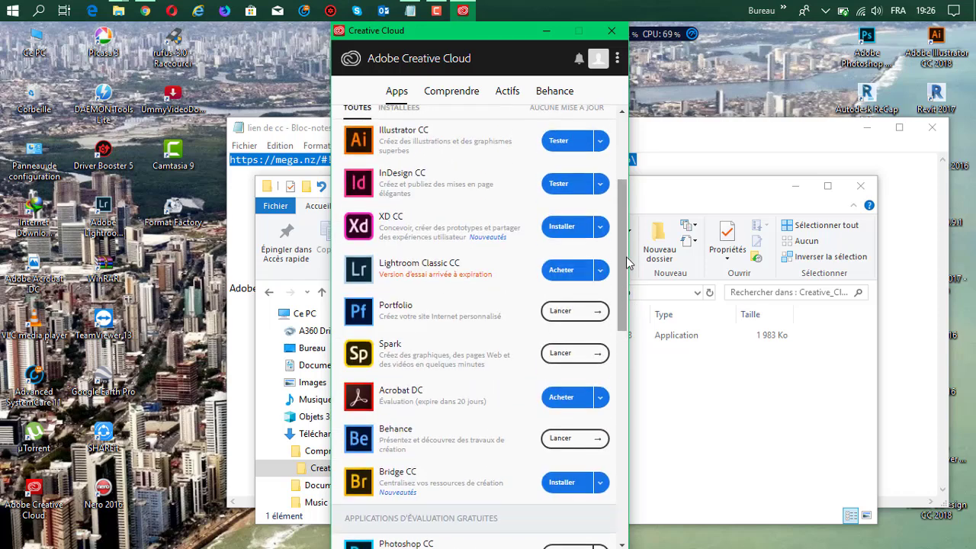
{"action": "scroll", "coordinate": [518, 275], "scroll_direction": "up", "scroll_amount": 2}
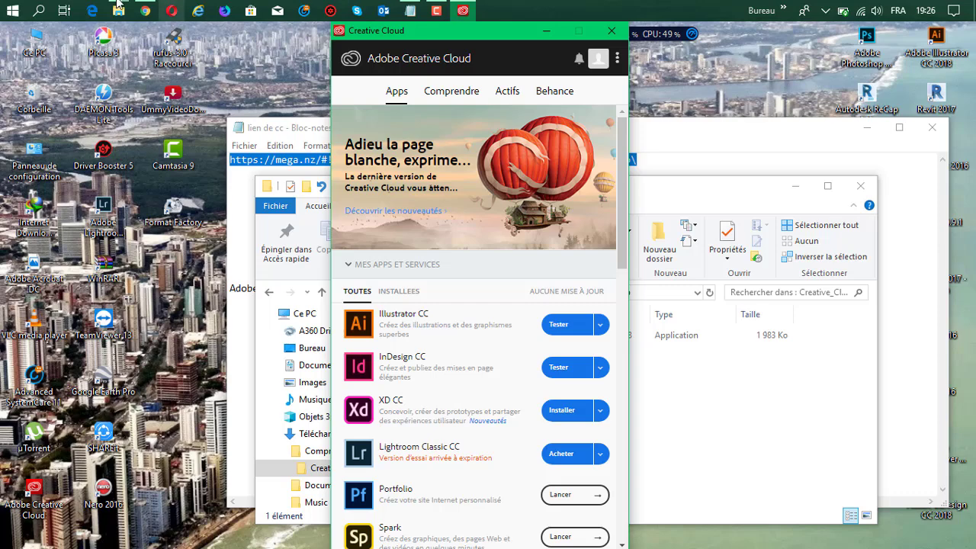
{"action": "left_click", "coordinate": [6, 10]}
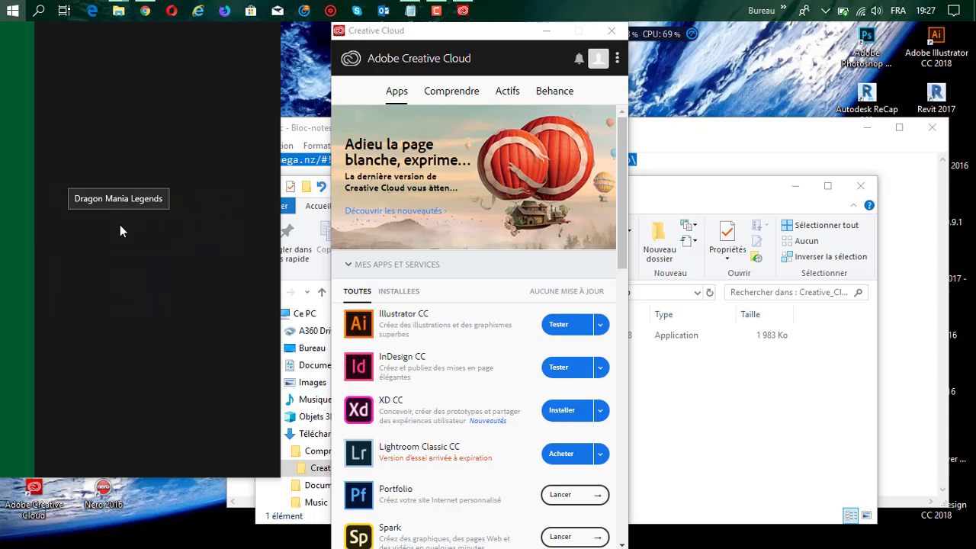
{"action": "type", "text": "adobe"}
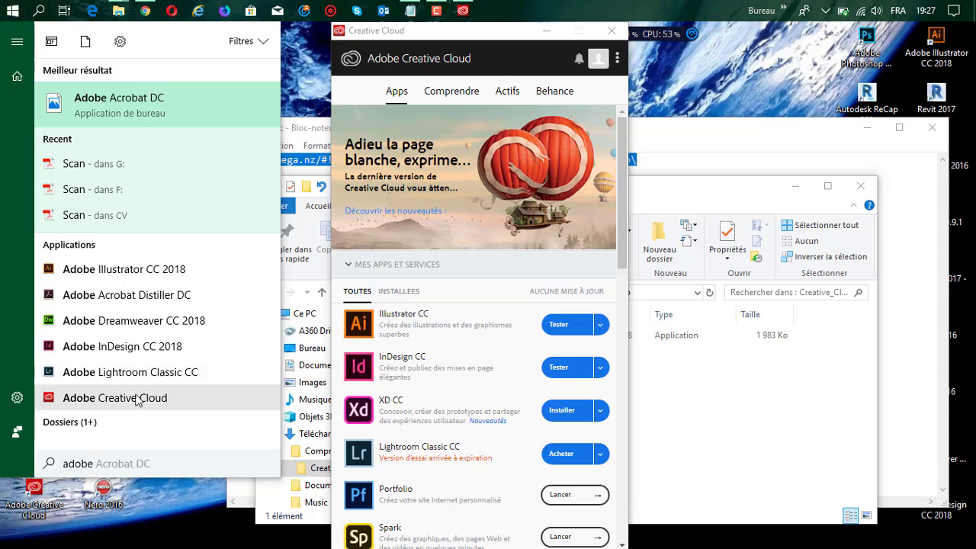
{"action": "left_click", "coordinate": [422, 40]}
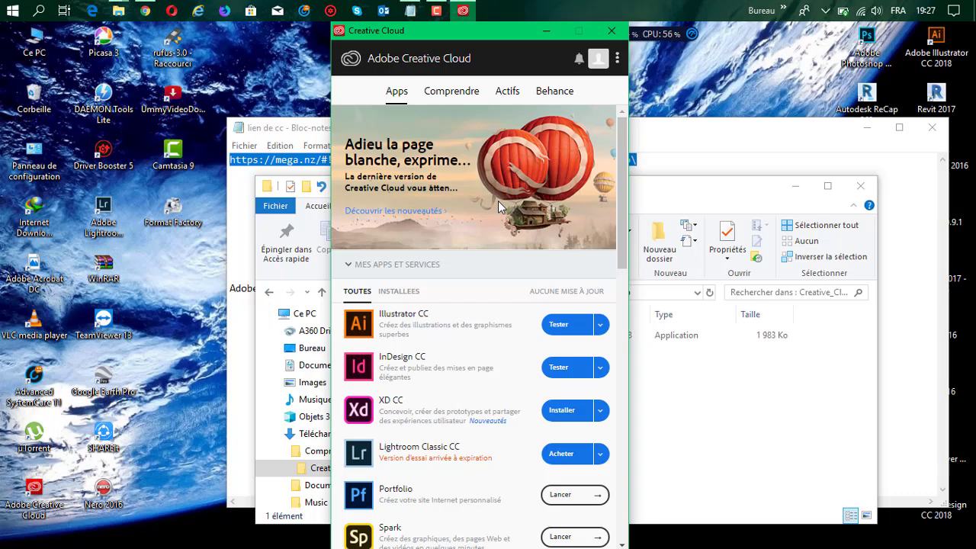
- Examine the install, trial, purchase and launch options offered for the apps under Mes apps et services
{"action": "left_click_drag", "start_coordinate": [624, 219], "coordinate": [599, 189]}
{"action": "scroll", "coordinate": [545, 181], "scroll_direction": "down", "scroll_amount": 1}
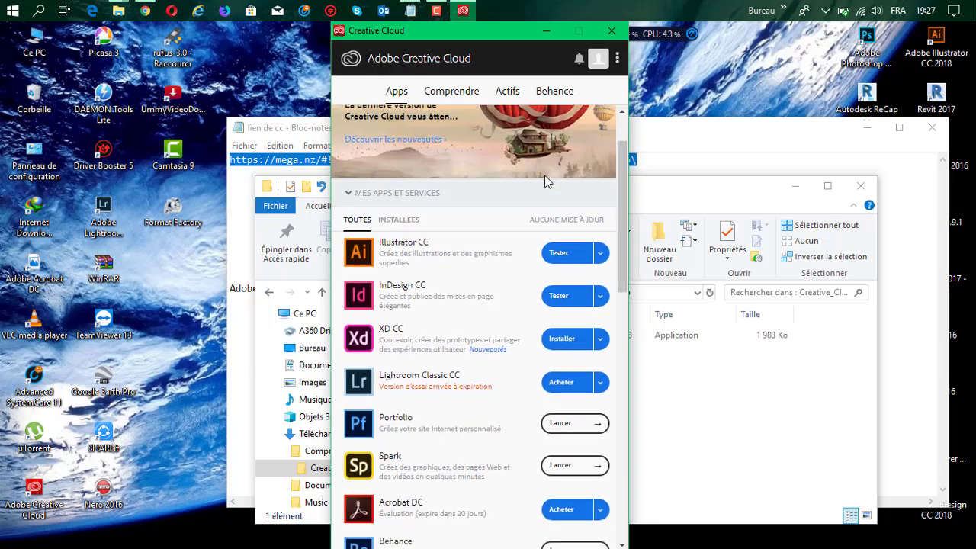
{"action": "scroll", "coordinate": [546, 176], "scroll_direction": "down", "scroll_amount": 2}
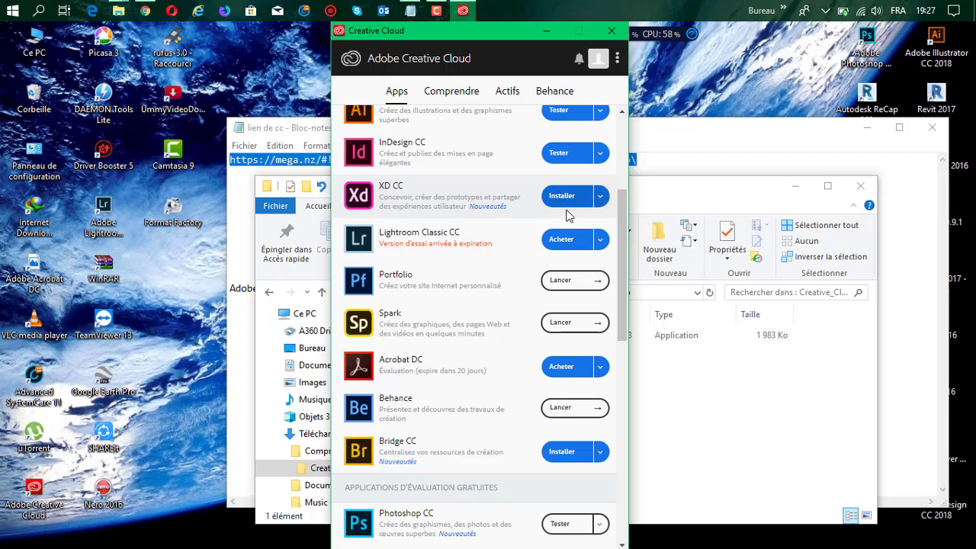
{"action": "scroll", "coordinate": [580, 351], "scroll_direction": "down", "scroll_amount": 2}
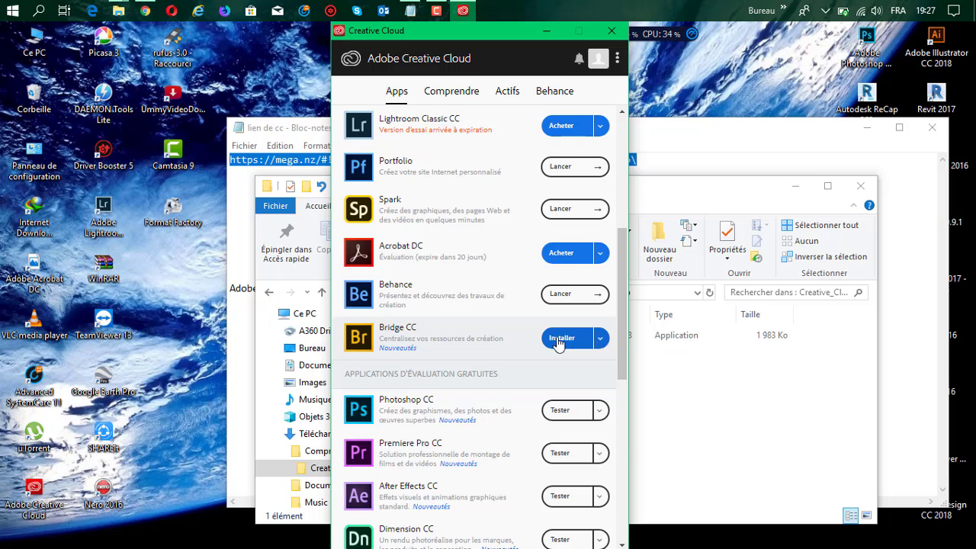
{"action": "scroll", "coordinate": [579, 309], "scroll_direction": "up", "scroll_amount": 2}
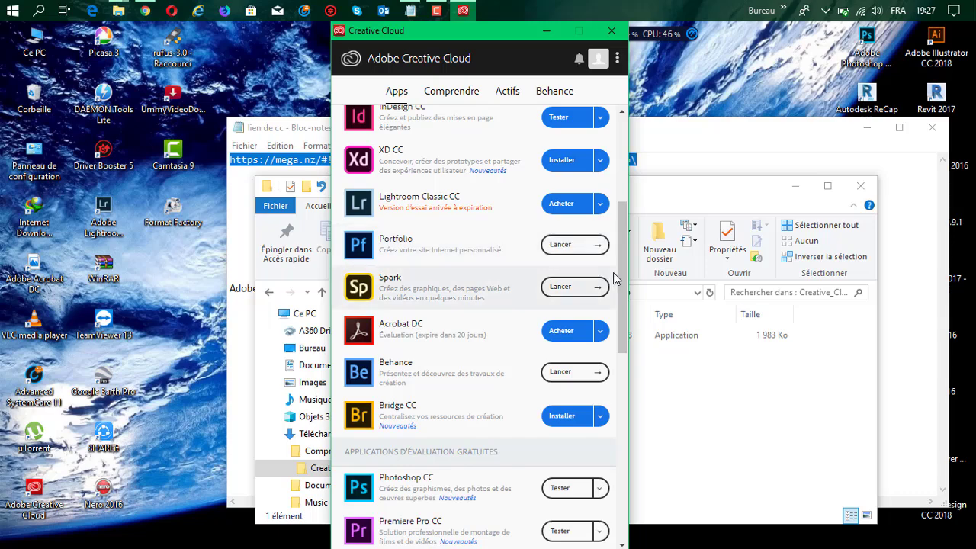
{"action": "left_click_drag", "start_coordinate": [619, 277], "coordinate": [619, 150]}
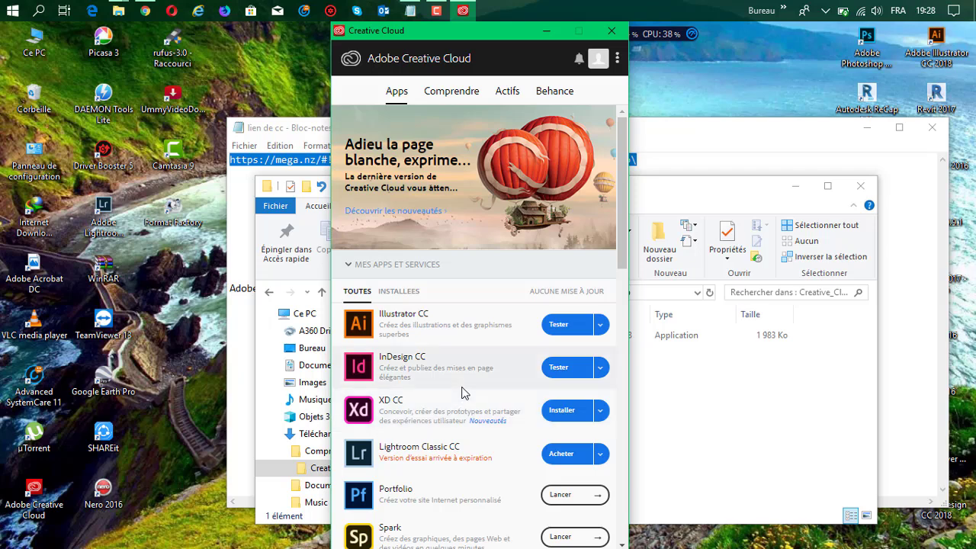
- Open the Creative Cloud preferences, view the general settings and look through the languages available for the apps
{"action": "left_click", "coordinate": [616, 59]}
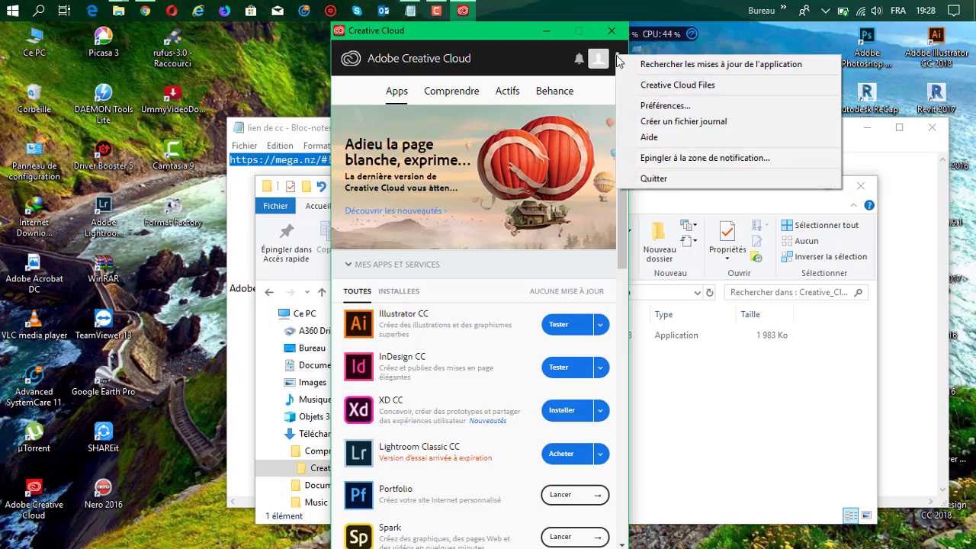
{"action": "left_click", "coordinate": [668, 107]}
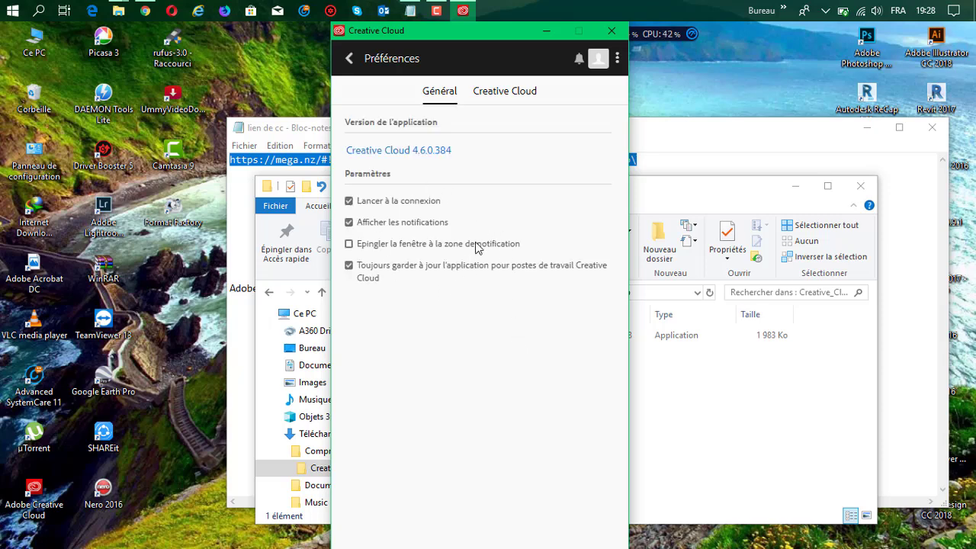
{"action": "left_click", "coordinate": [490, 96]}
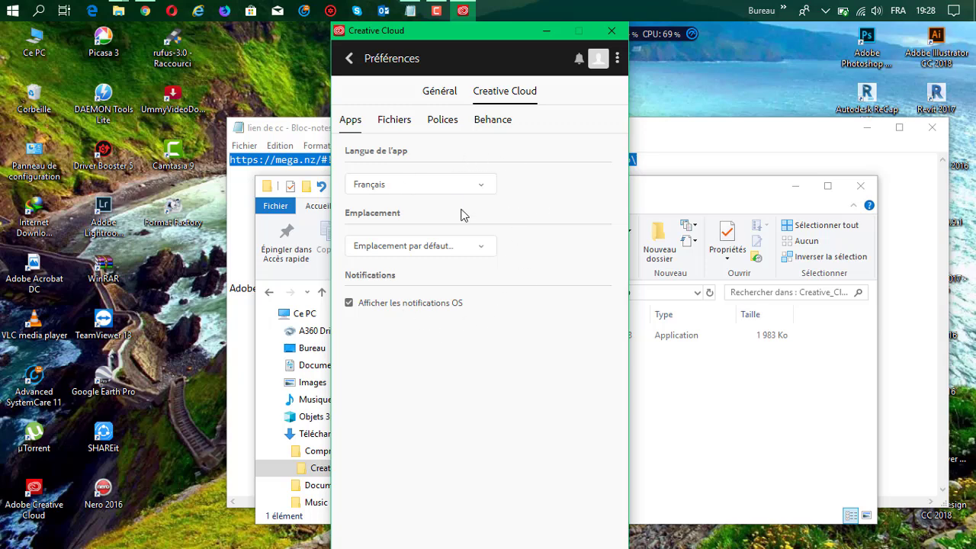
{"action": "left_click", "coordinate": [485, 191]}
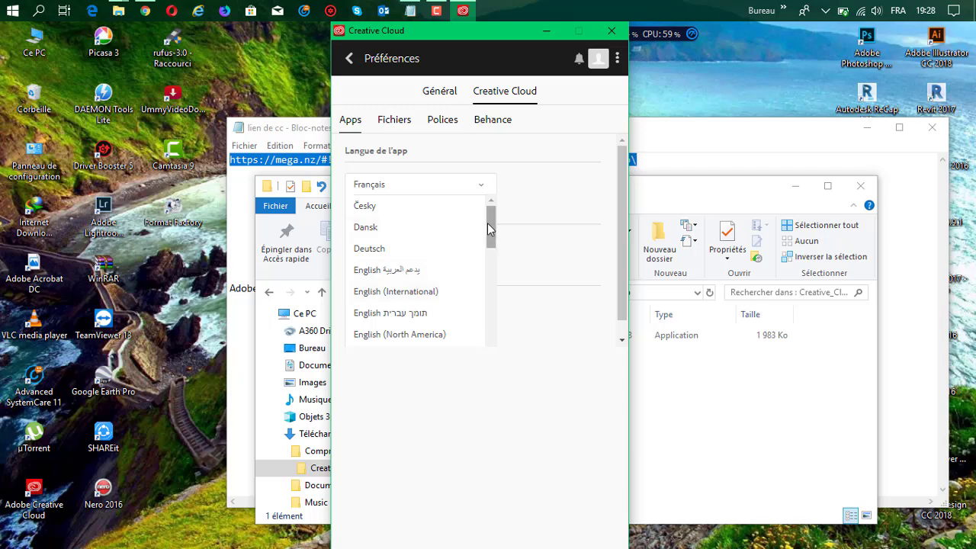
{"action": "mouse_move", "coordinate": [488, 224]}
{"action": "left_mouse_down"}
{"action": "mouse_move", "coordinate": [496, 343]}
{"action": "mouse_move", "coordinate": [488, 219]}
{"action": "left_mouse_up"}
{"action": "left_click_drag", "start_coordinate": [491, 218], "coordinate": [494, 342]}
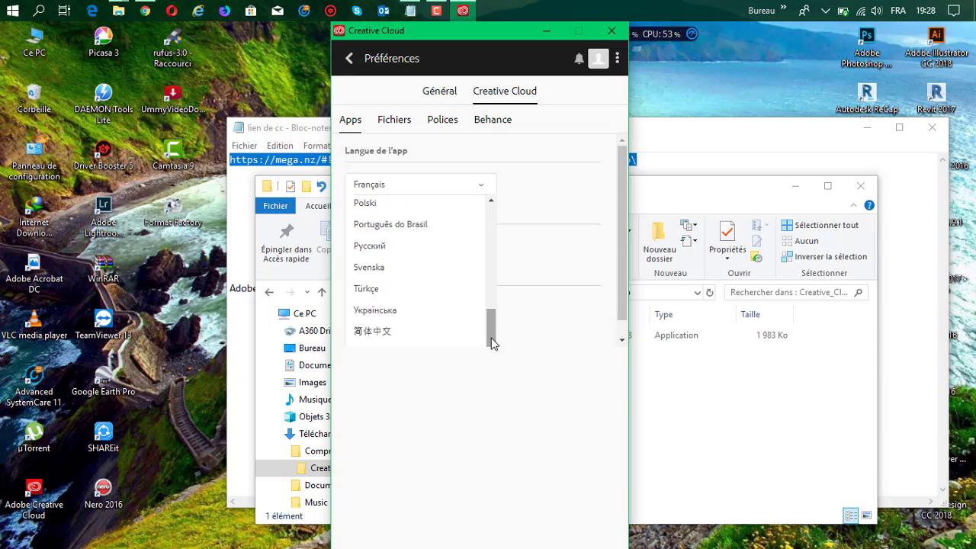
{"action": "left_click", "coordinate": [486, 187]}
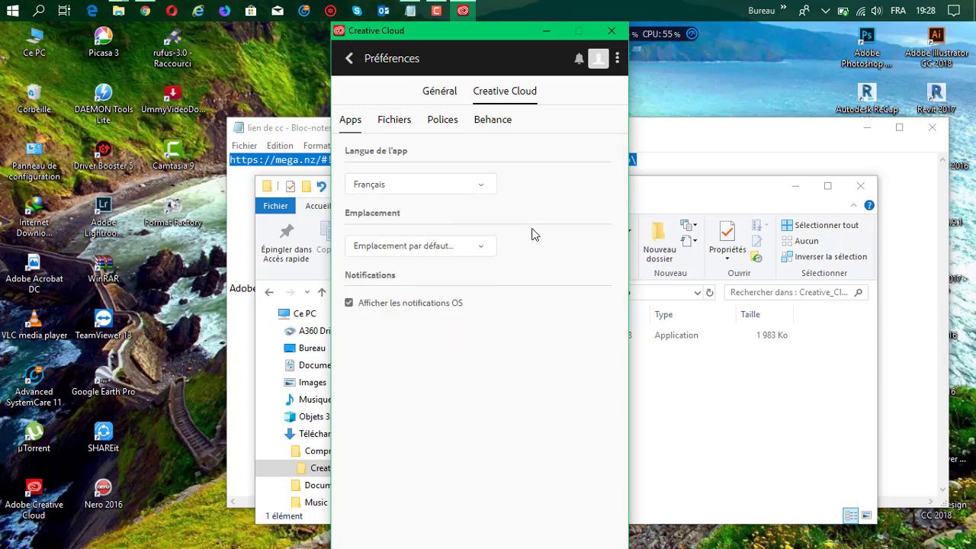
- Check the options for the apps' install location and leave the preferences
{"action": "left_click", "coordinate": [482, 250]}
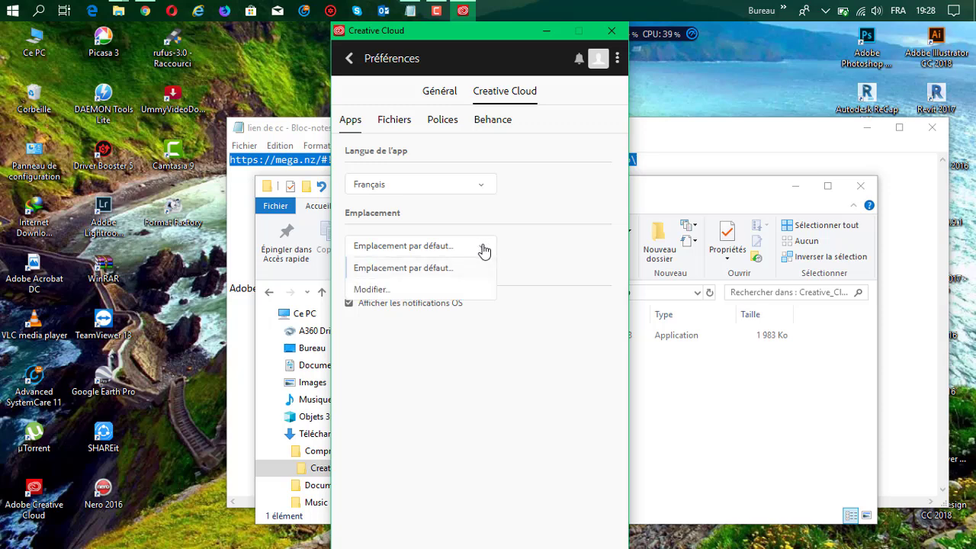
{"action": "left_click", "coordinate": [484, 249]}
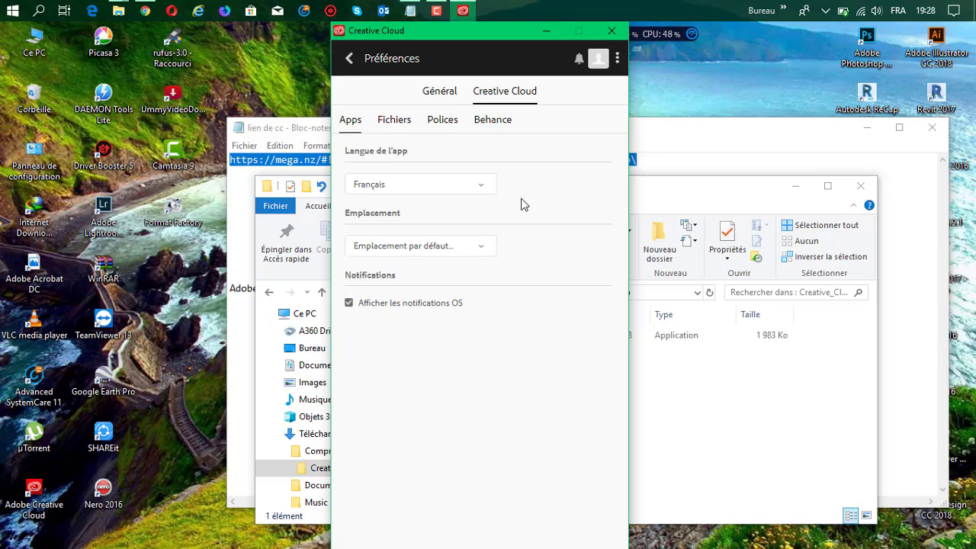
{"action": "left_click", "coordinate": [617, 59]}
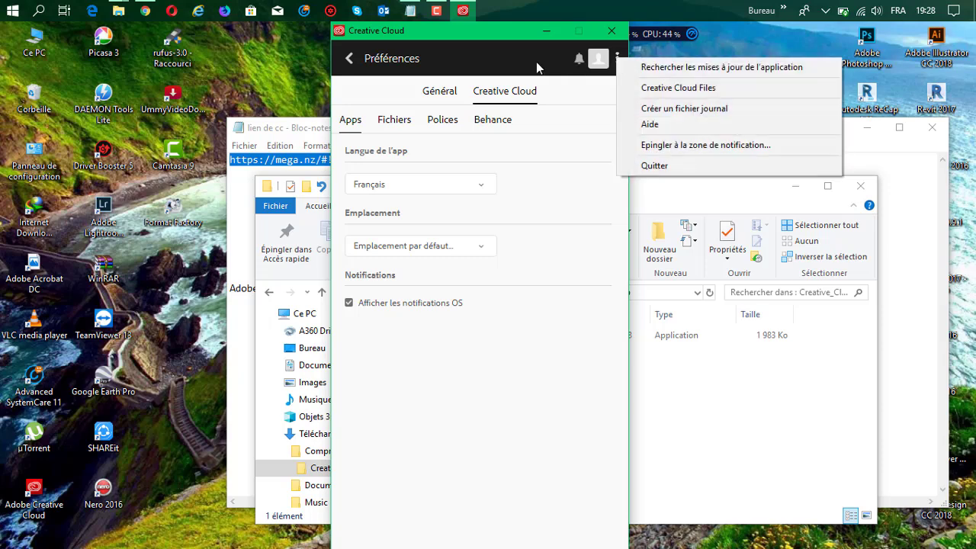
{"action": "left_click", "coordinate": [349, 58]}
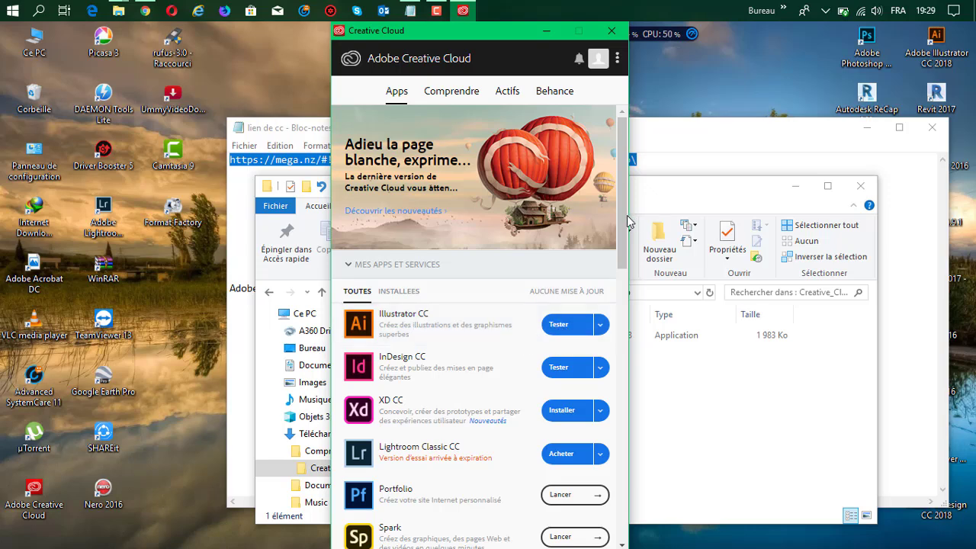
- Look through the app list from Illustrator CC down to the free trial applications and return to its beginning
{"action": "scroll", "coordinate": [615, 232], "scroll_direction": "down", "scroll_amount": 1}
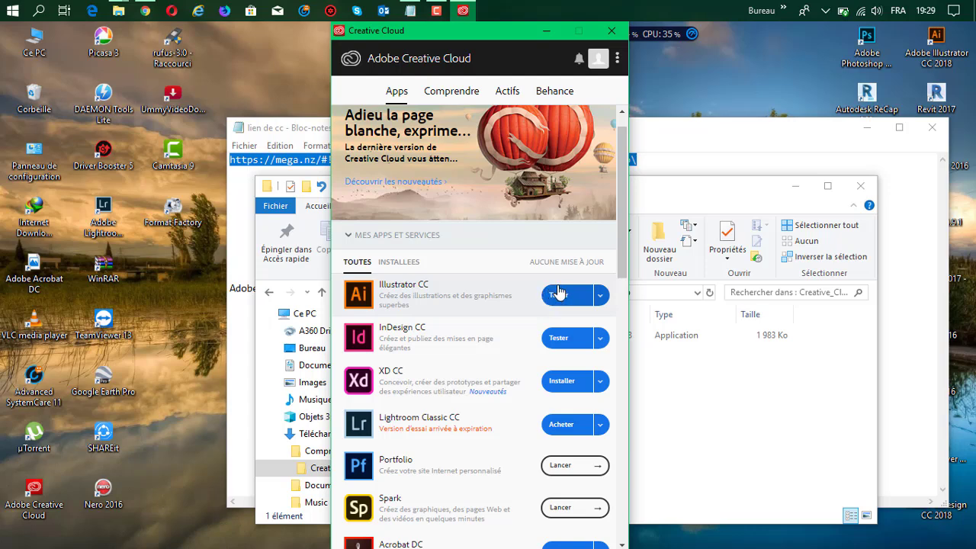
{"action": "left_click_drag", "start_coordinate": [619, 246], "coordinate": [616, 366]}
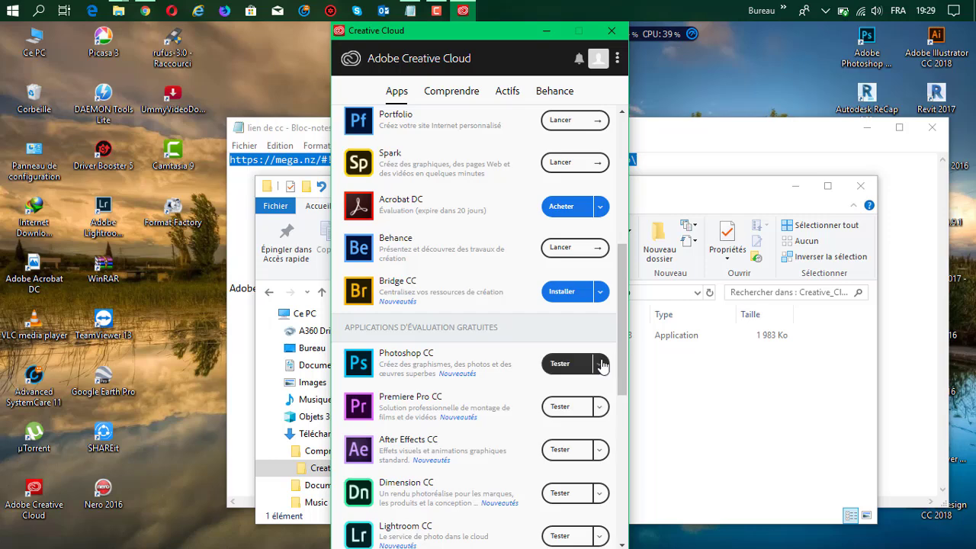
{"action": "scroll", "coordinate": [616, 362], "scroll_direction": "up", "scroll_amount": 5}
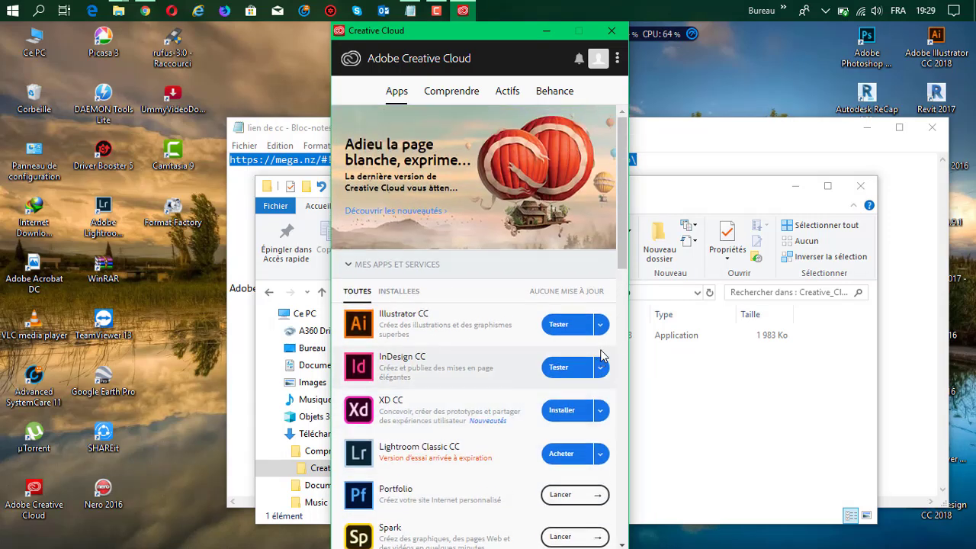
- Filter the app list to installed apps, review them and show all apps again
{"action": "left_click", "coordinate": [397, 291]}
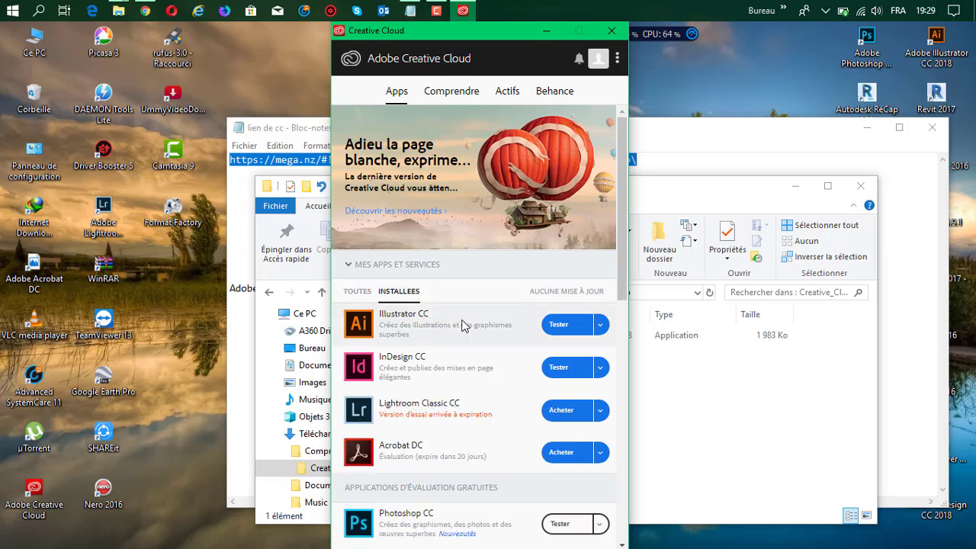
{"action": "scroll", "coordinate": [462, 325], "scroll_direction": "down", "scroll_amount": 1}
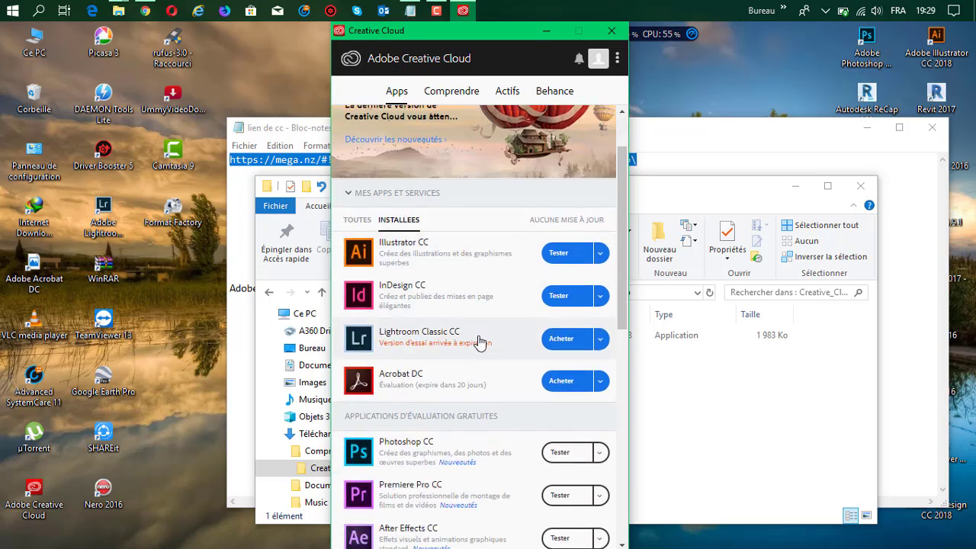
{"action": "scroll", "coordinate": [429, 254], "scroll_direction": "up", "scroll_amount": 1}
{"action": "left_click", "coordinate": [357, 290]}
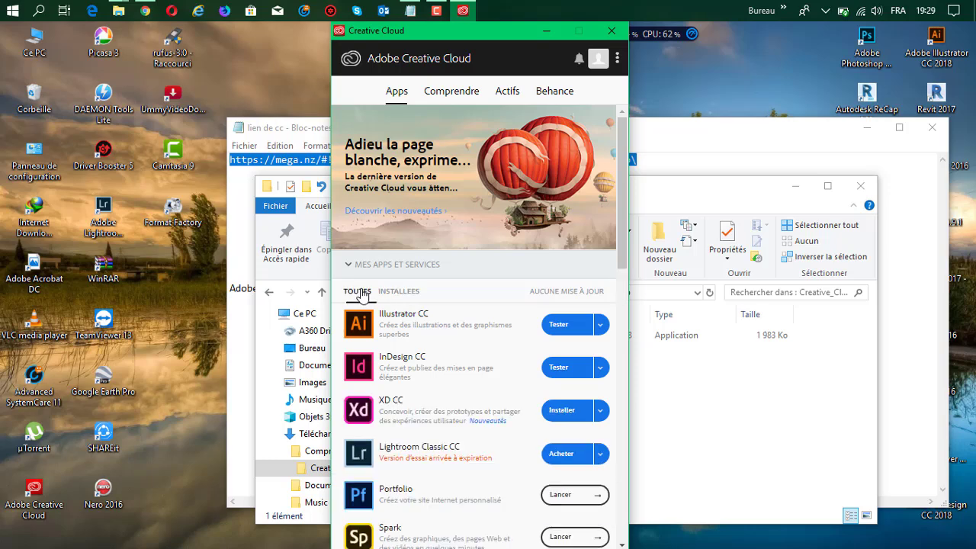